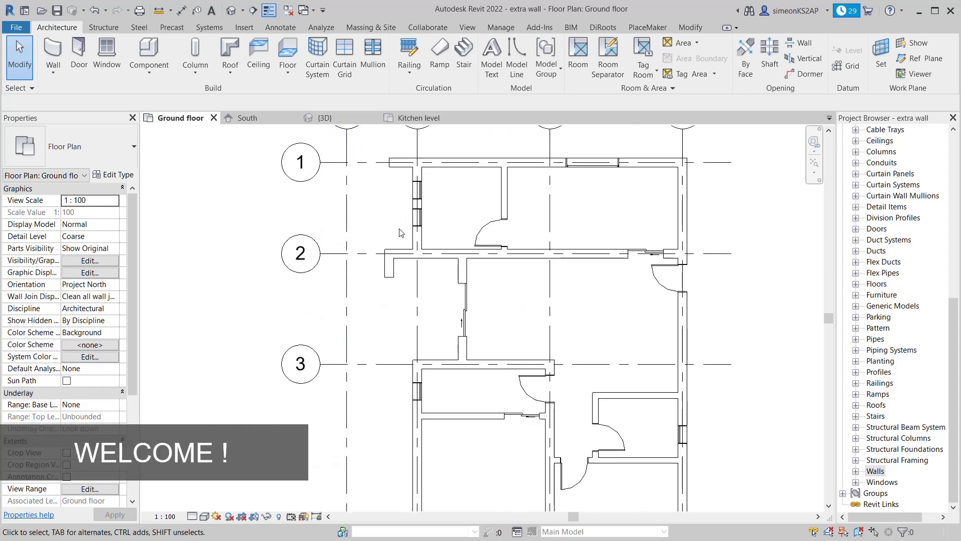
Pan and zoom to bring the whole Ground floor plan into view.
scroll(400, 230, down, 2)
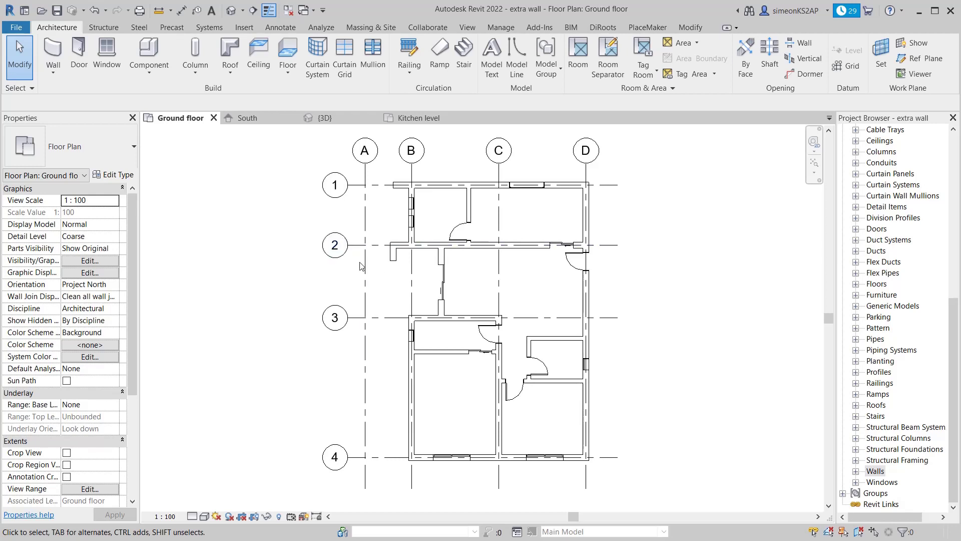
middle_drag(361, 265, 358, 269)
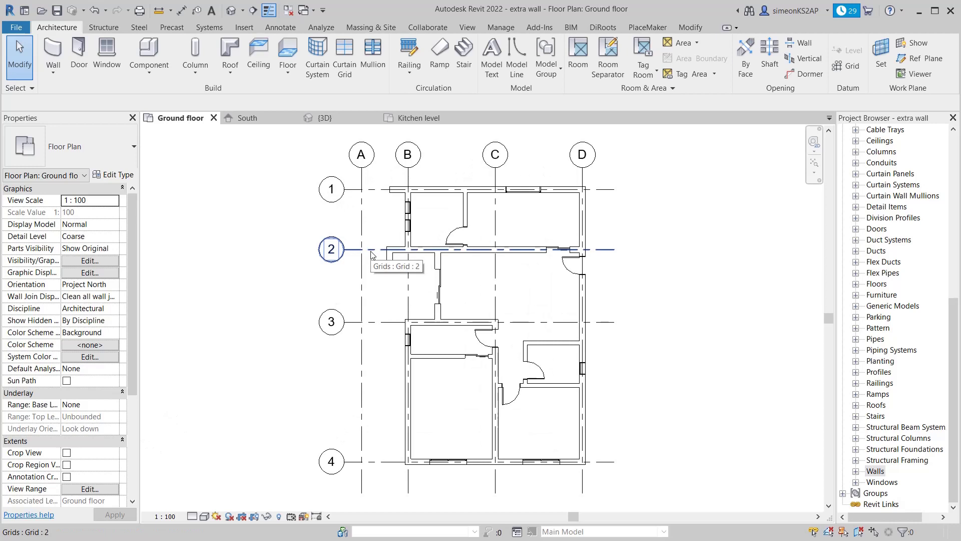
scroll(371, 254, down, 1)
middle_drag(380, 252, 401, 251)
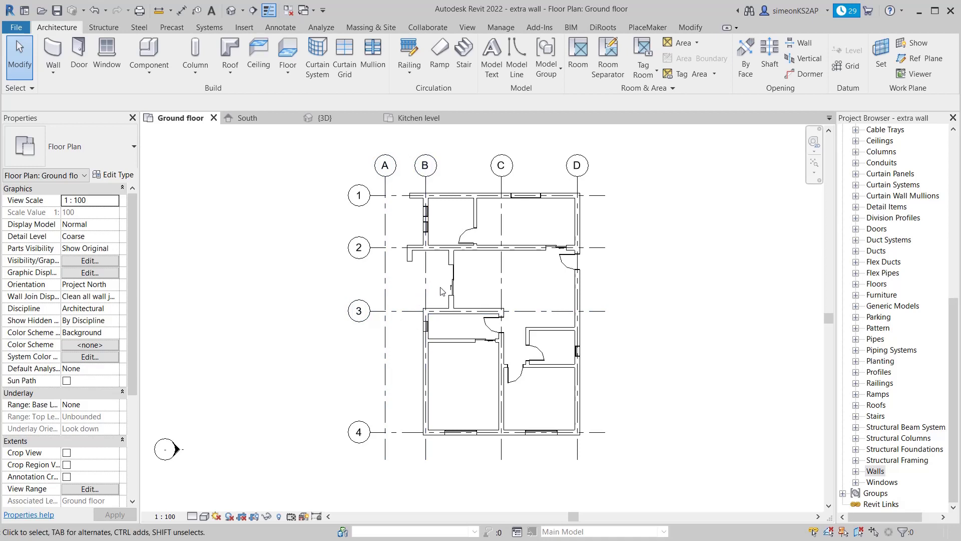
scroll(918, 197, up, 2)
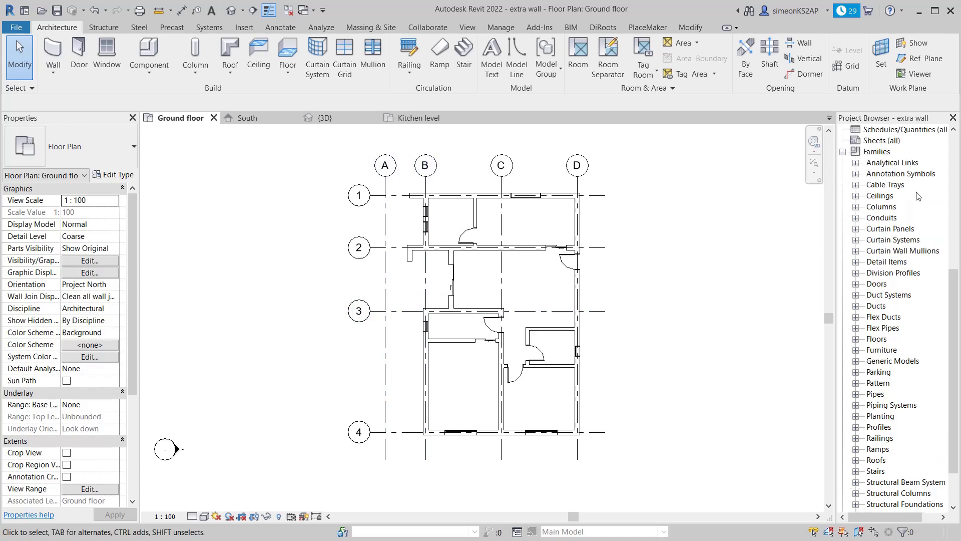
scroll(918, 196, up, 7)
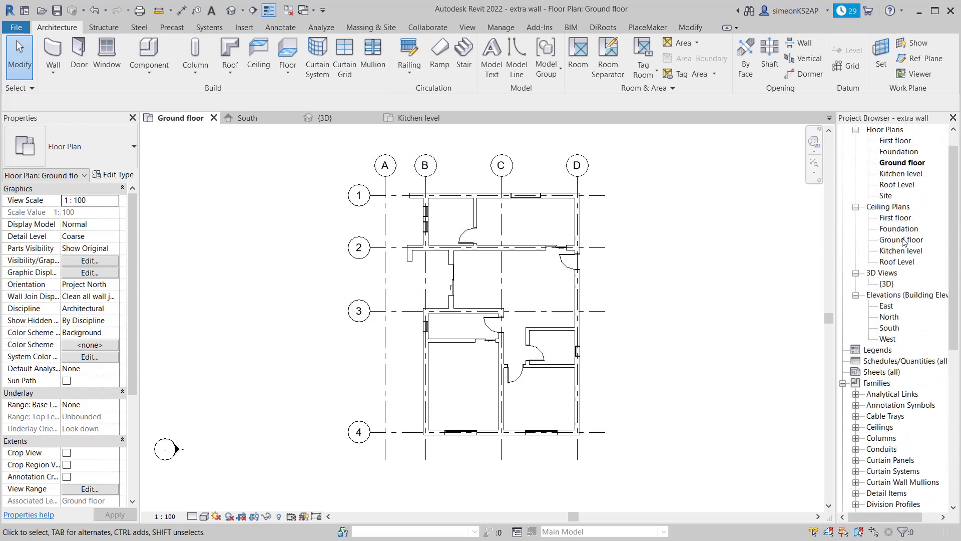
Open the Kitchen level floor plan and recentre its grid in view.
double_click(899, 174)
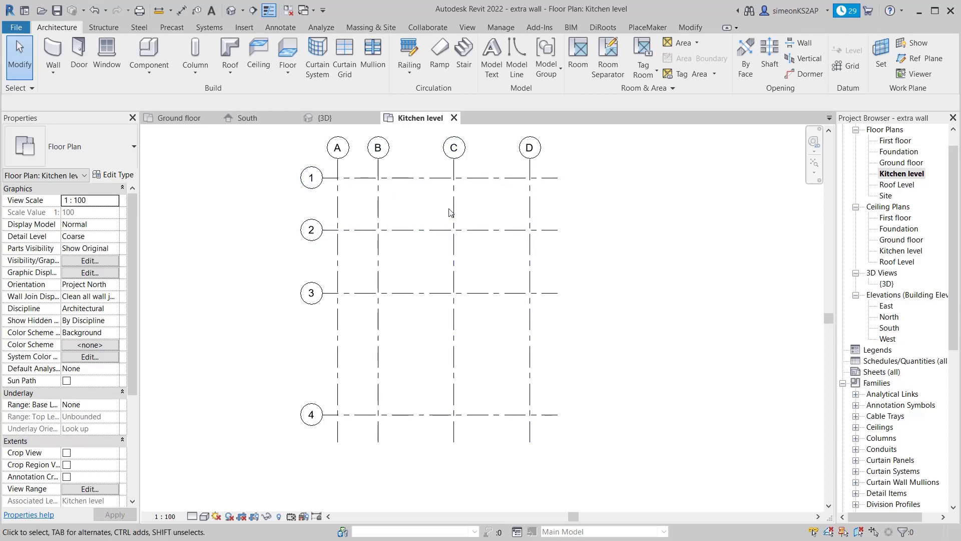
scroll(449, 212, up, 1)
middle_drag(487, 204, 490, 226)
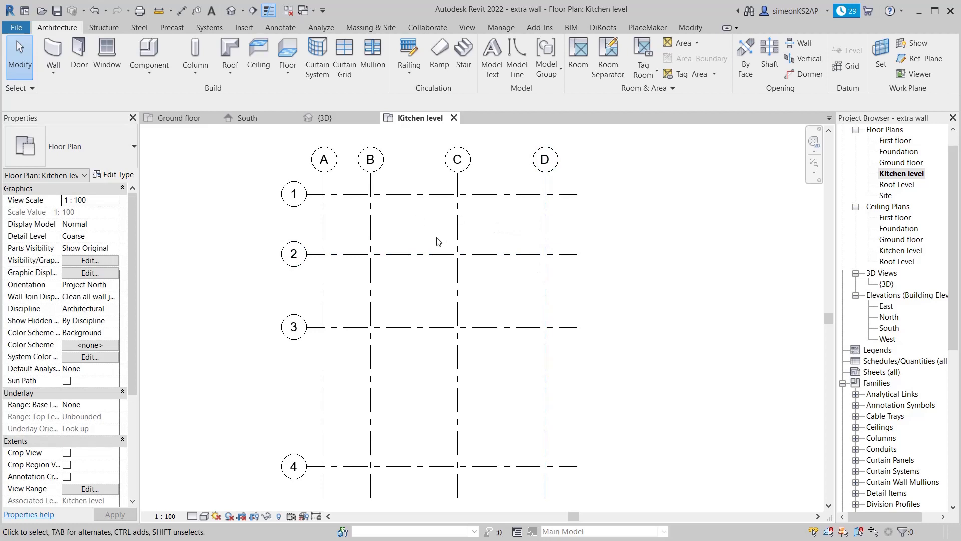
Return to the Ground floor plan and start the Wall tool with WA.
click(176, 118)
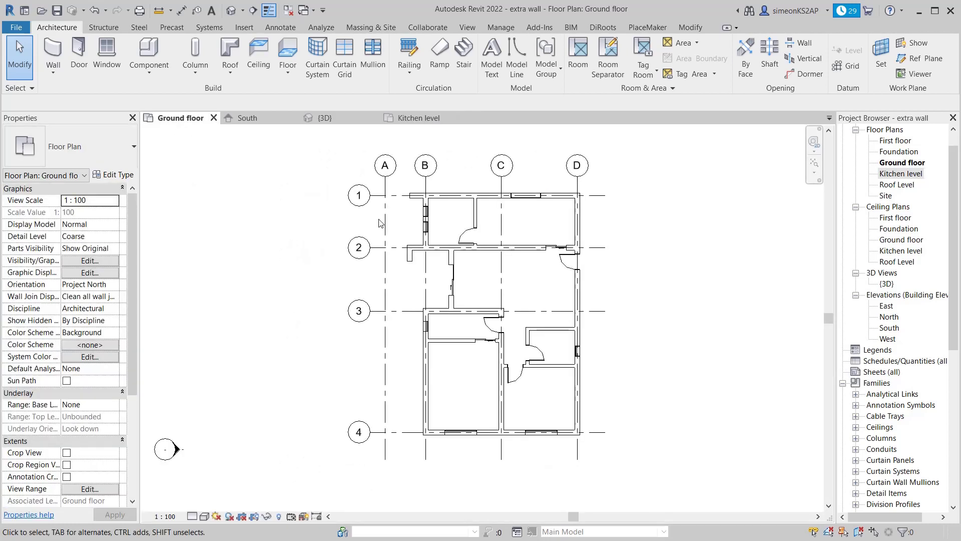
scroll(422, 259, up, 1)
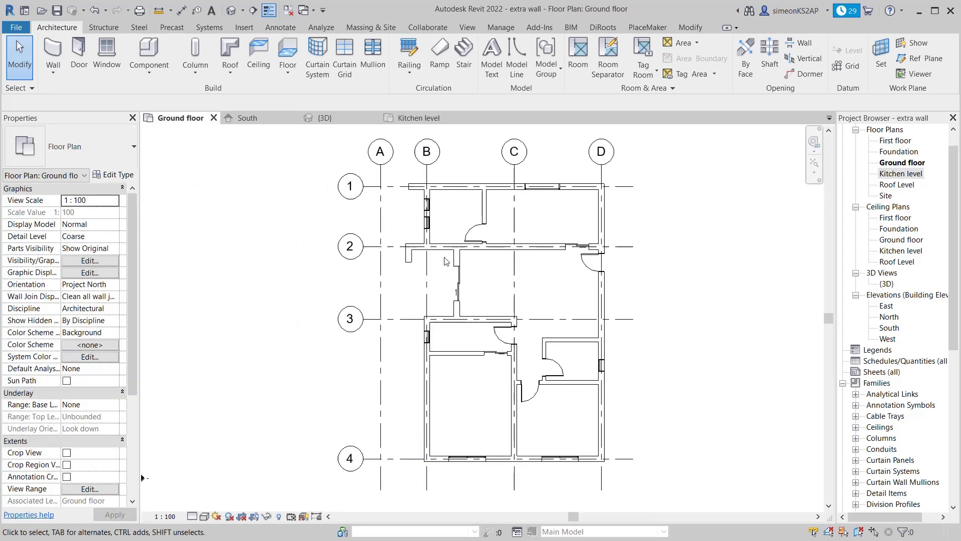
scroll(451, 253, down, 1)
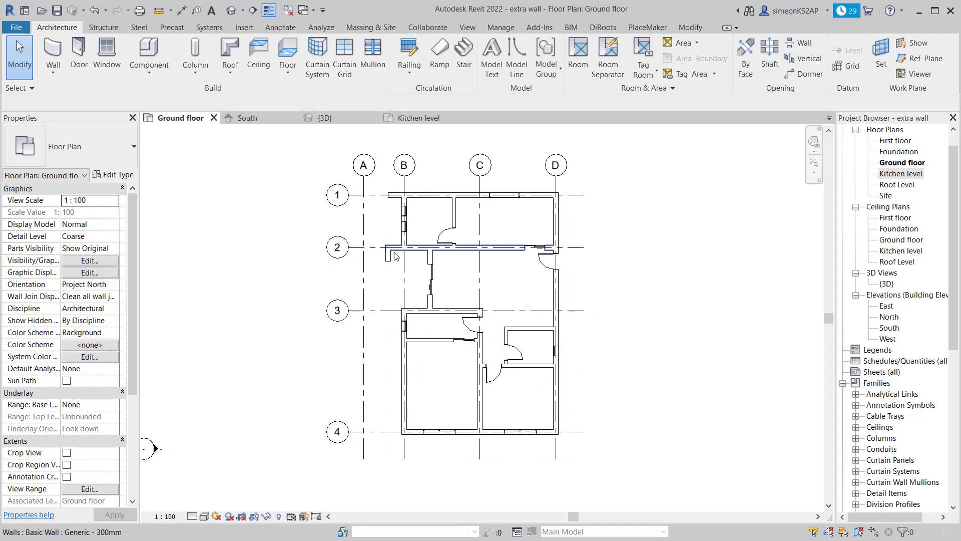
scroll(397, 257, up, 1)
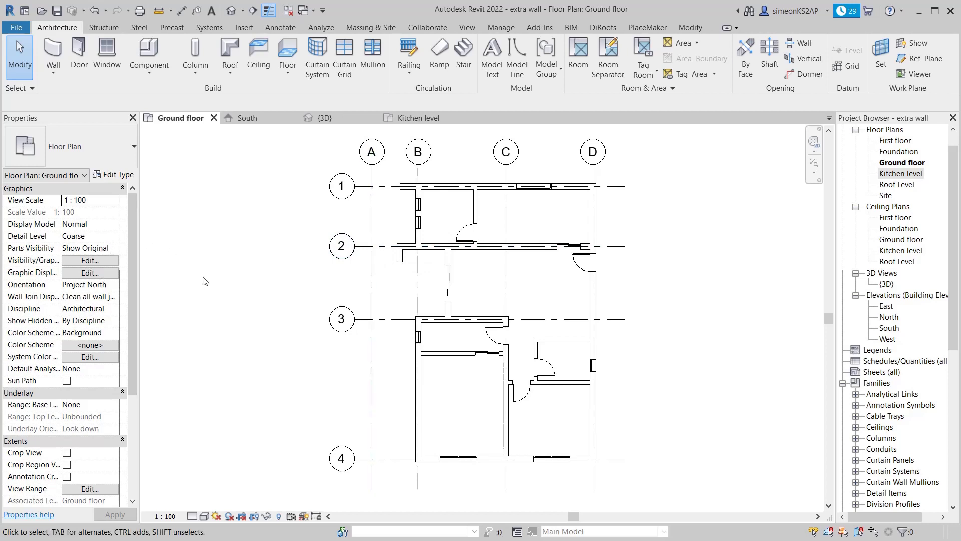
key(w)
key(a)
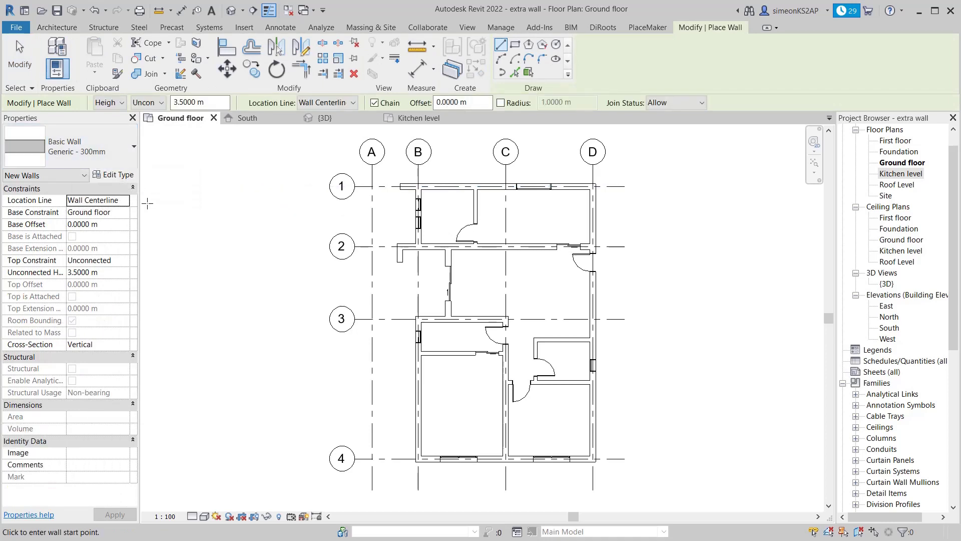
Duplicate the Generic - 300mm wall type as a new type named HDS-porch wall.
click(114, 176)
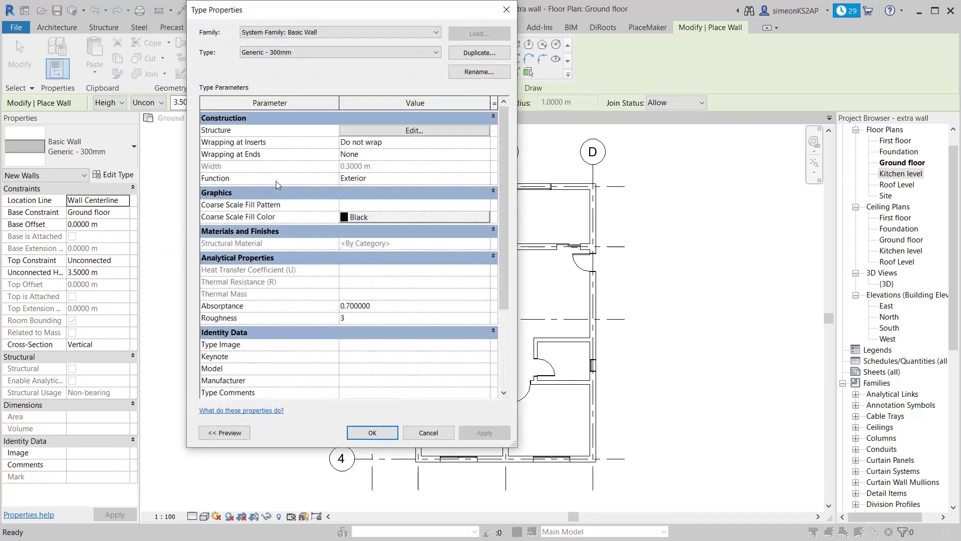
click(477, 53)
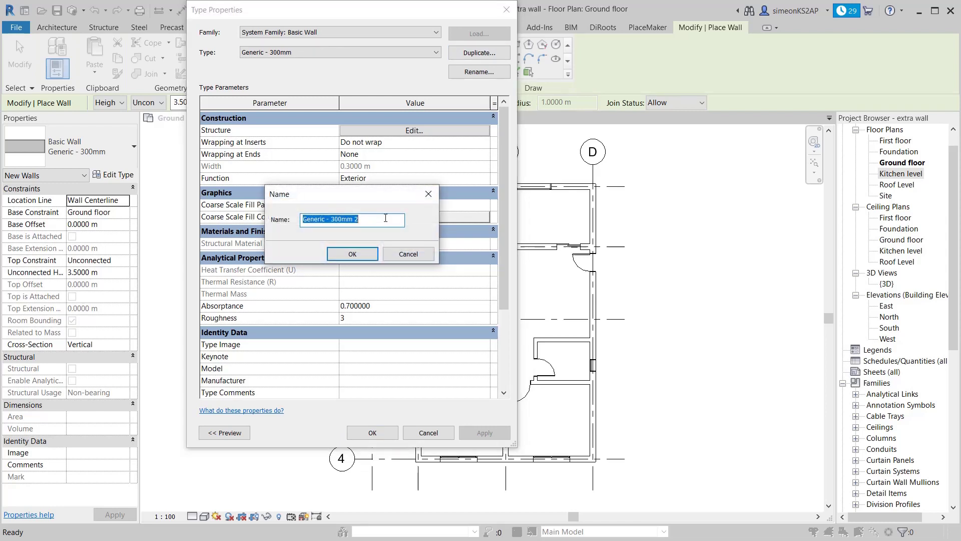
text(HDS-porch wall)
click(351, 254)
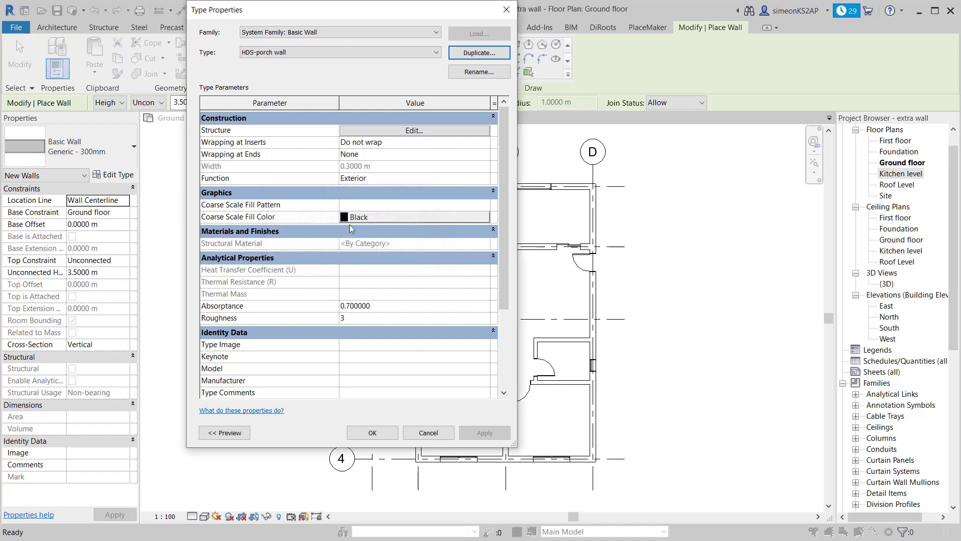
click(368, 437)
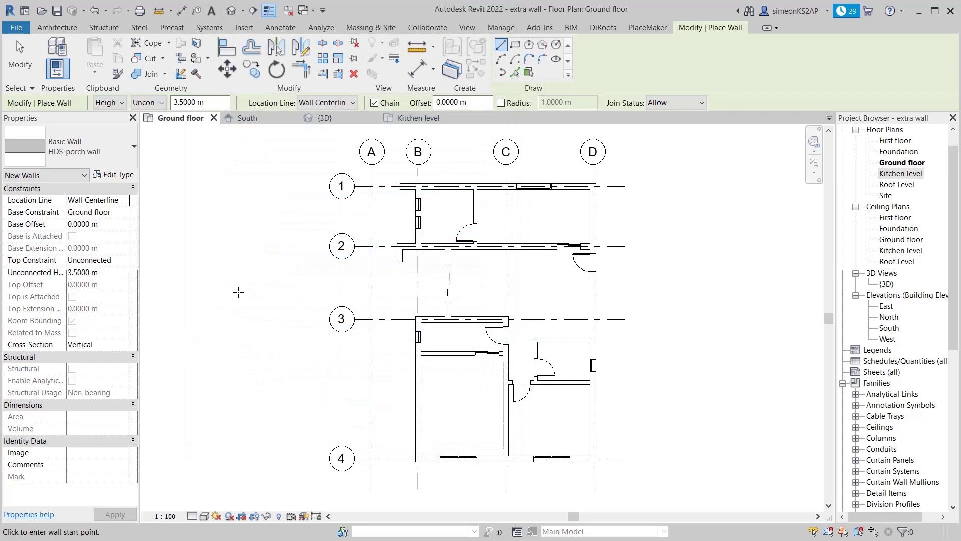
Change the HDS-porch wall's Unconnected Height from 3.5 m to 0.2 m.
middle_drag(238, 292, 259, 294)
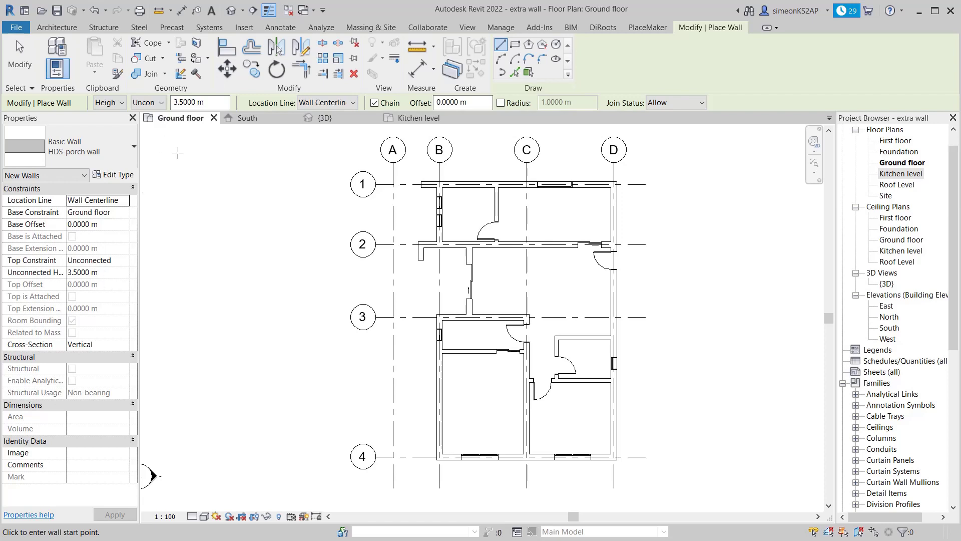
click(102, 272)
drag(102, 272, 56, 272)
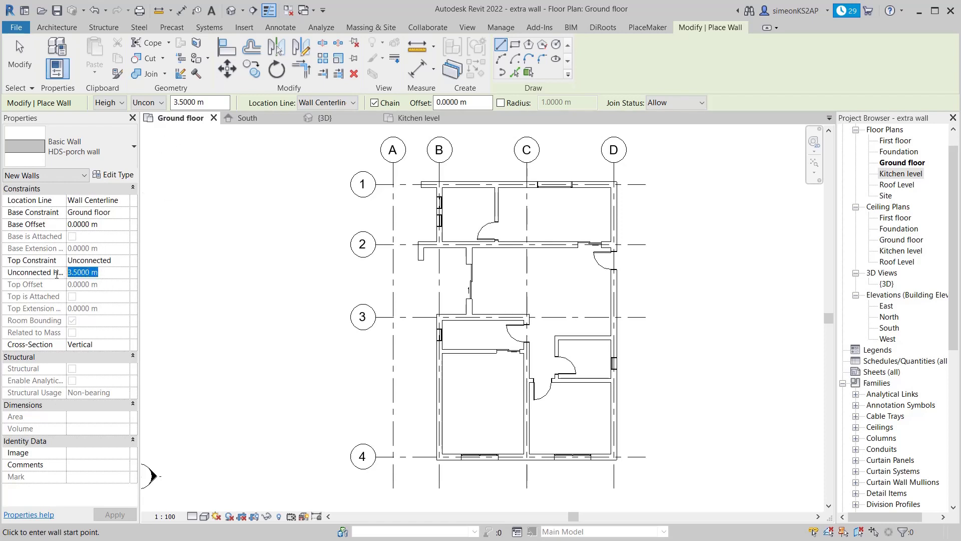
text(.2)
key(Return)
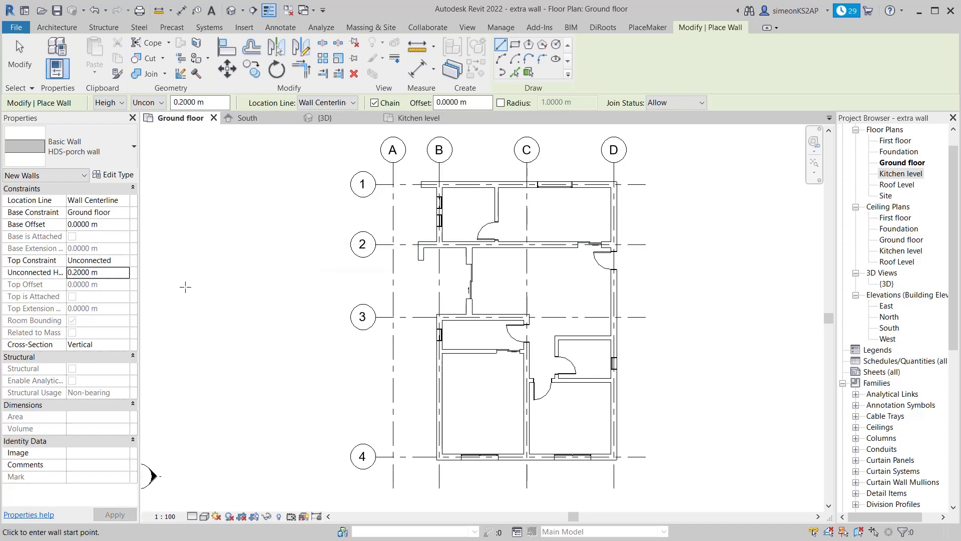
Start a porch wall near grid 1, then cancel it.
middle_drag(374, 311, 330, 306)
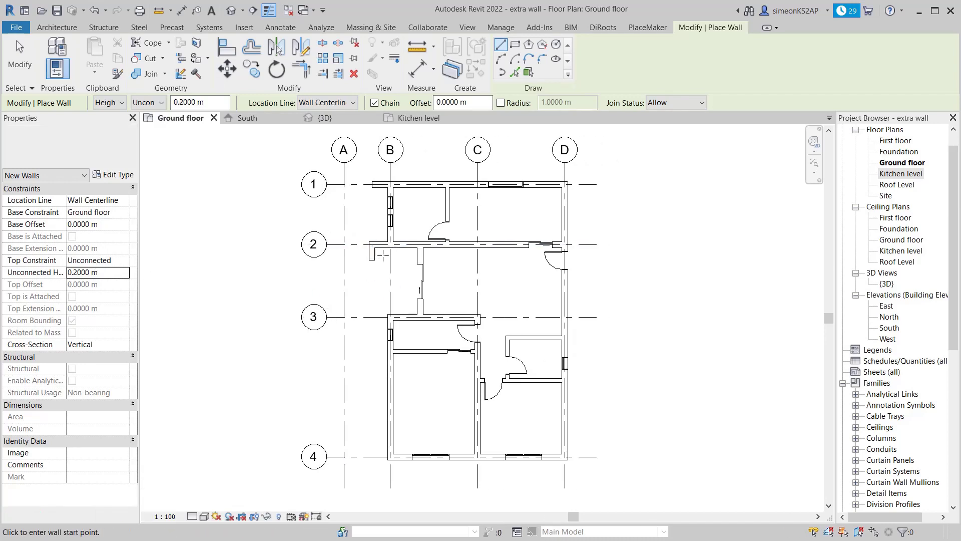
scroll(359, 189, up, 4)
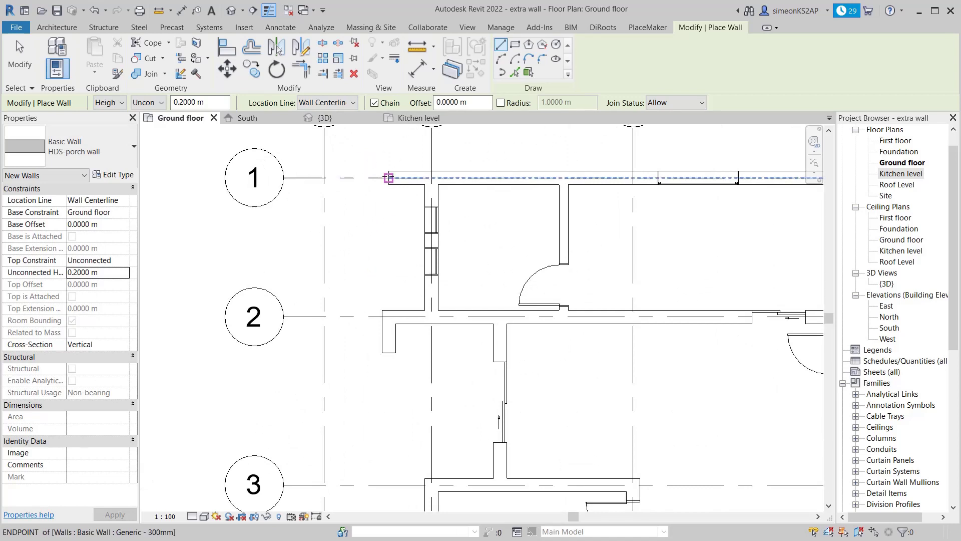
click(388, 178)
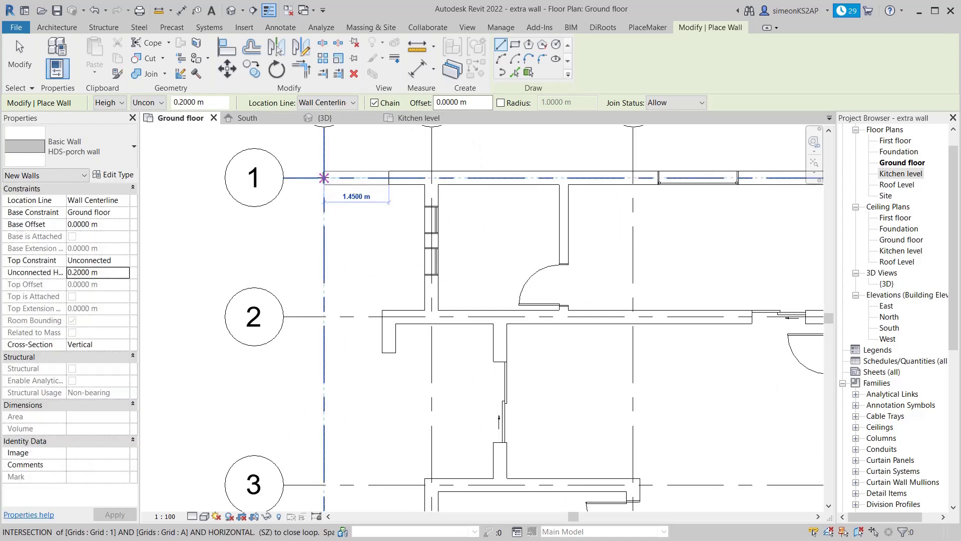
right_click(323, 177)
click(362, 187)
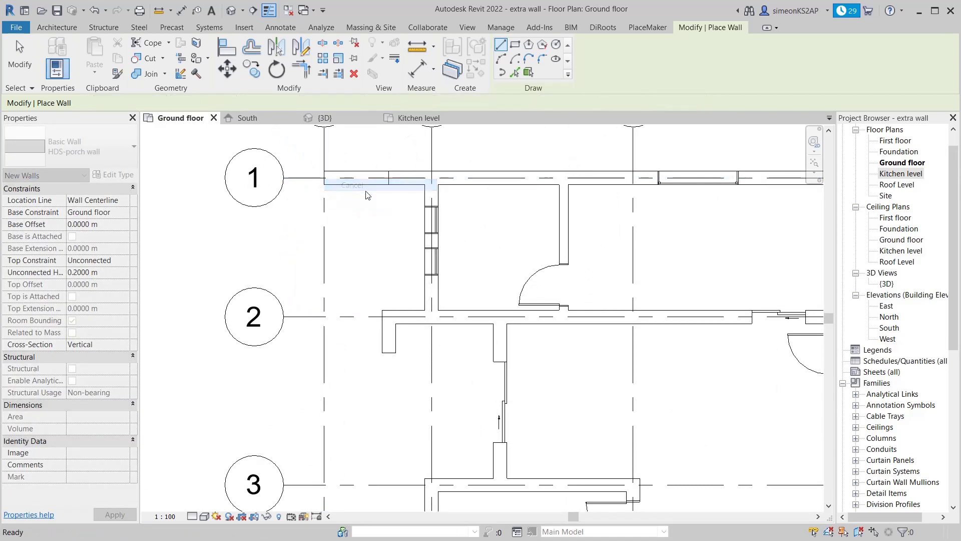
Start a porch wall at the grid 2 wall end, then cancel the wall chain.
scroll(369, 210, down, 2)
ctrl+scroll(382, 209, down, 1)
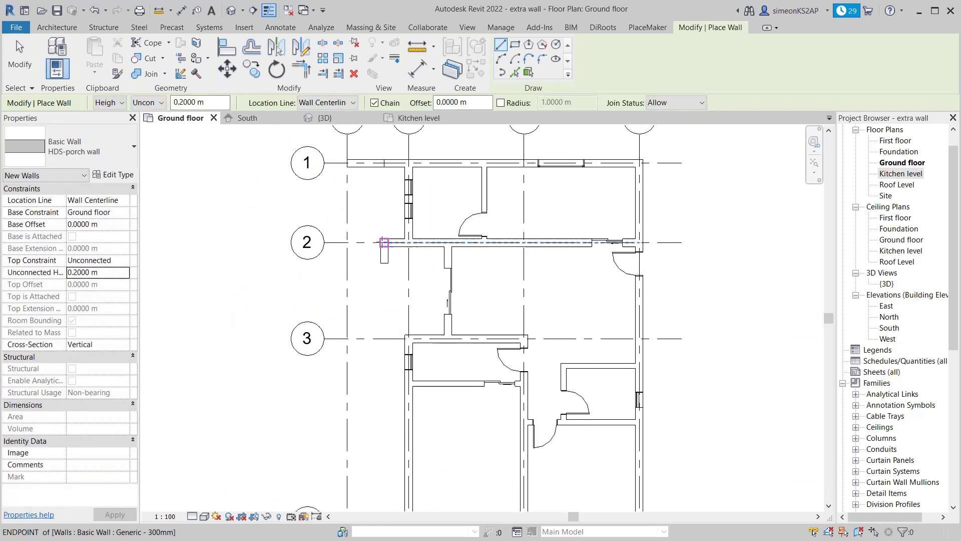
scroll(381, 242, up, 1)
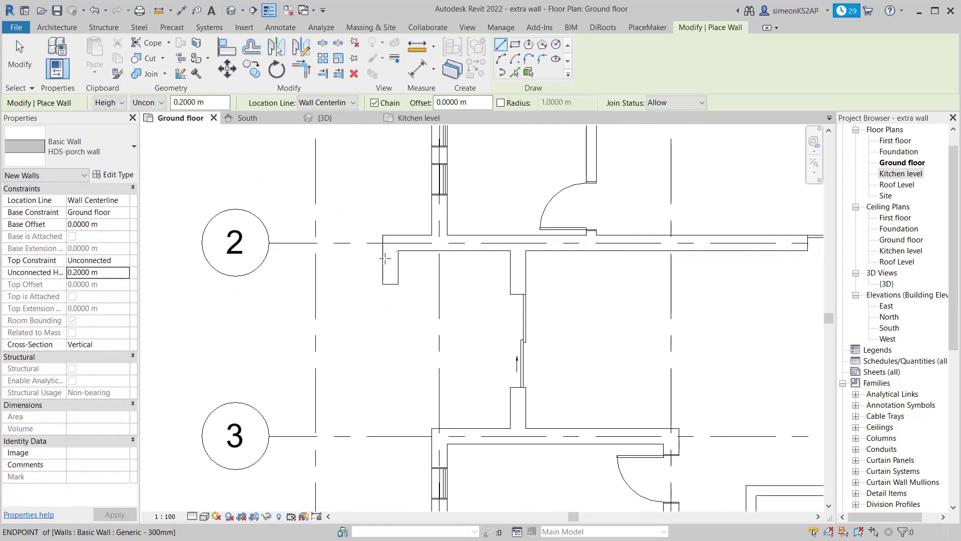
middle_drag(381, 242, 388, 248)
scroll(388, 249, up, 2)
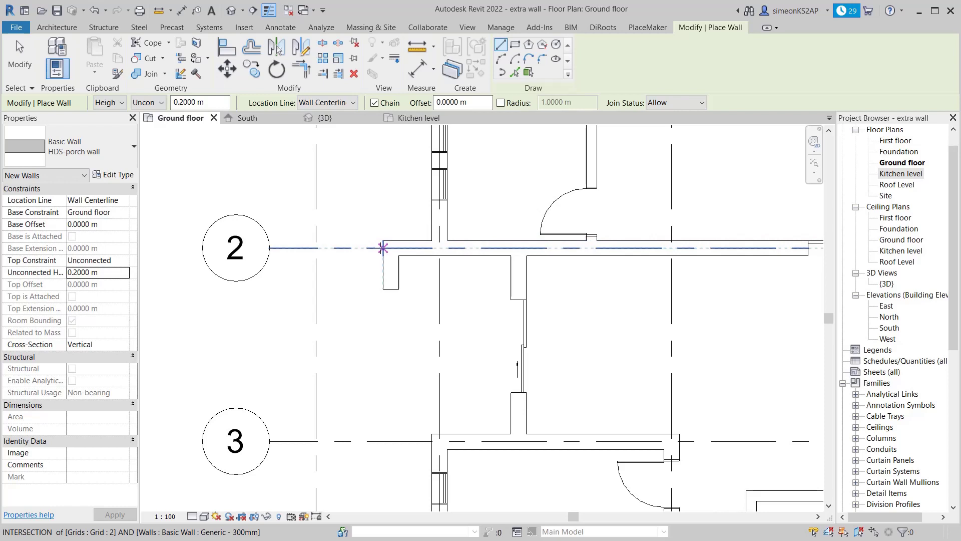
click(388, 249)
scroll(385, 253, down, 1)
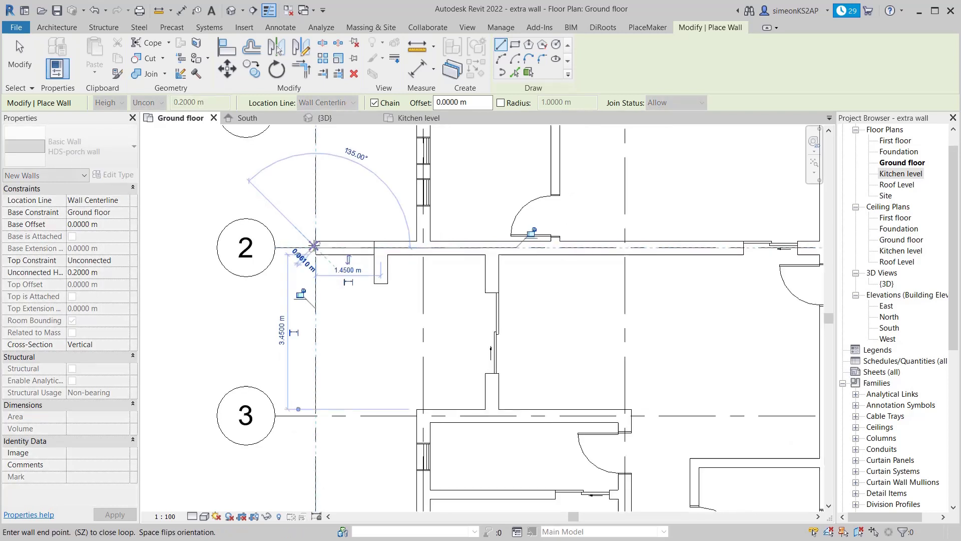
scroll(391, 258, down, 2)
middle_drag(391, 260, 393, 263)
right_click(354, 214)
click(368, 221)
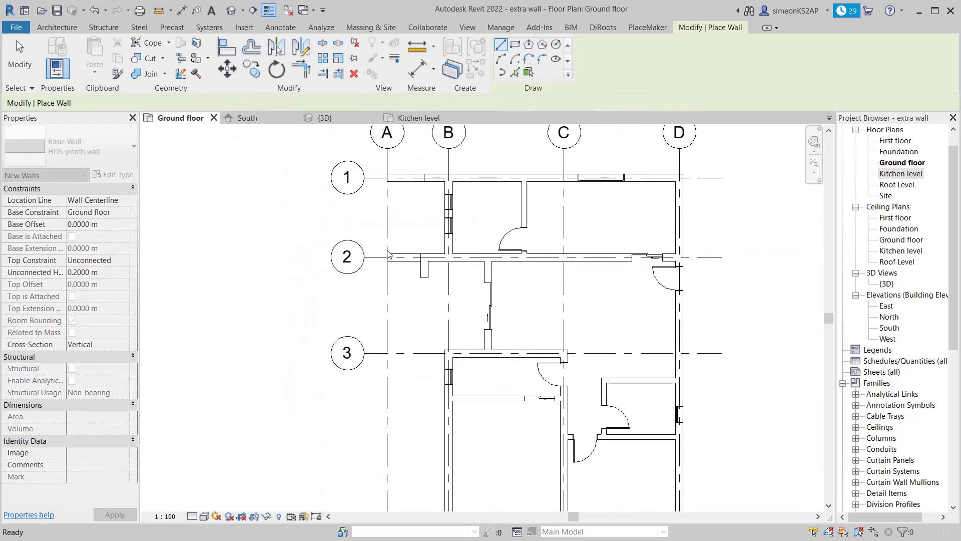
Draw an HDS-porch wall from the grid 3 wall face to grid A, then exit the Wall tool.
scroll(375, 249, up, 4)
middle_drag(382, 216, 382, 268)
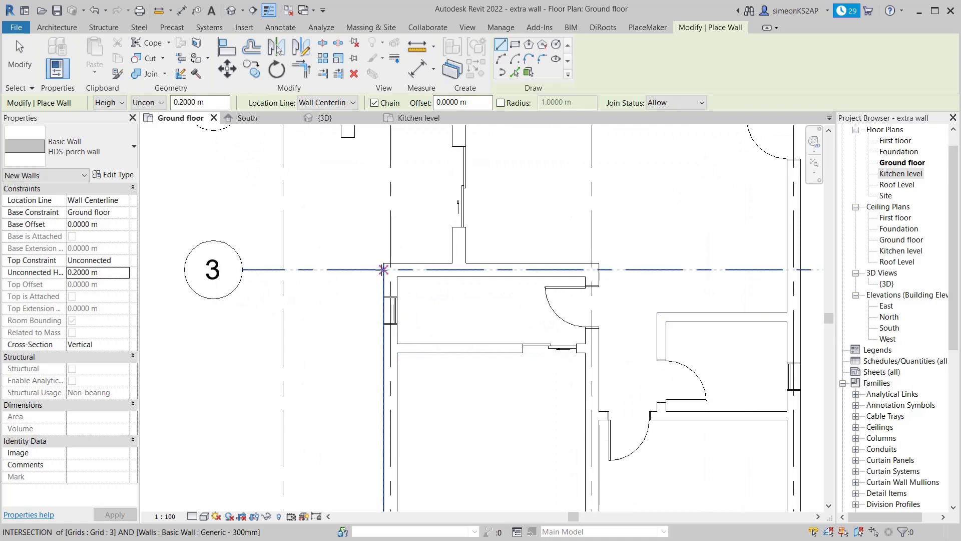
click(384, 269)
click(283, 269)
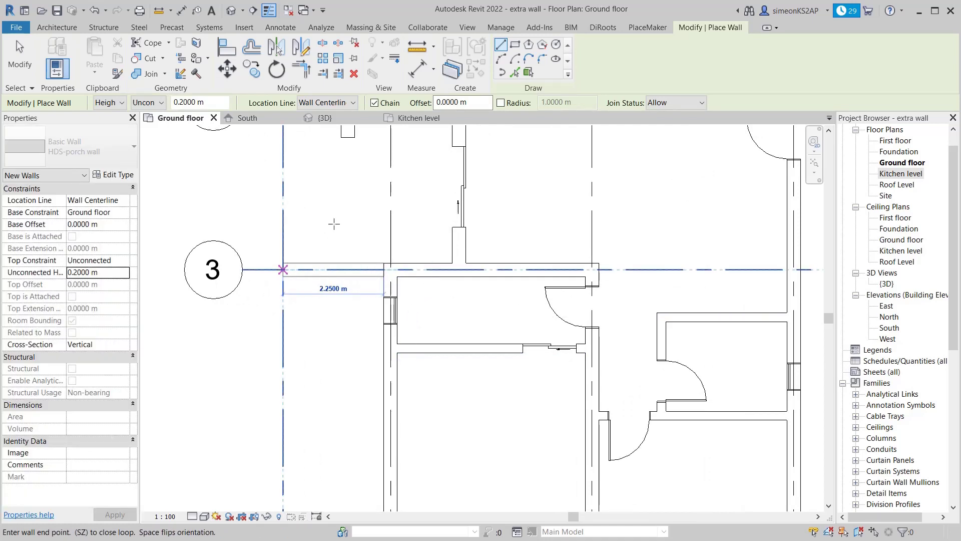
right_click(356, 224)
click(363, 231)
scroll(383, 317, down, 5)
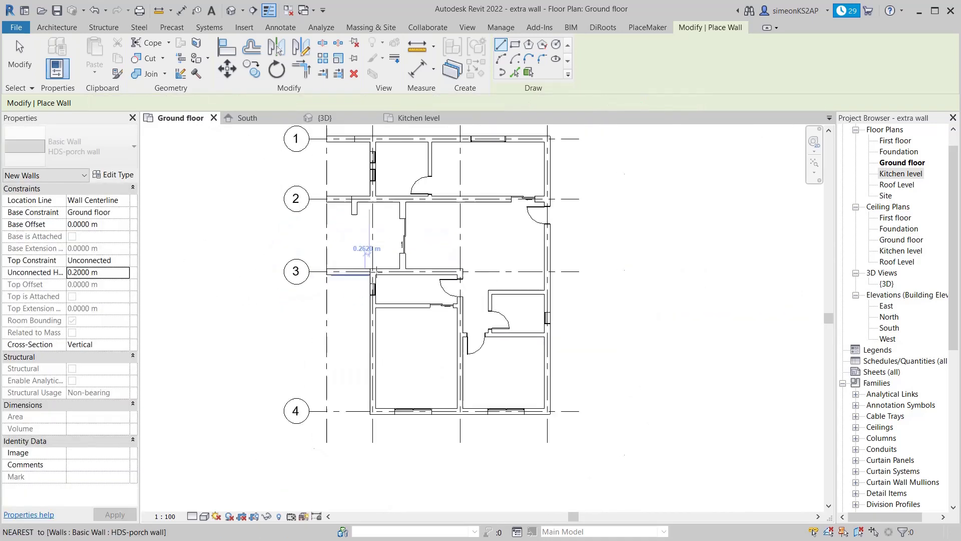
middle_drag(383, 317, 386, 290)
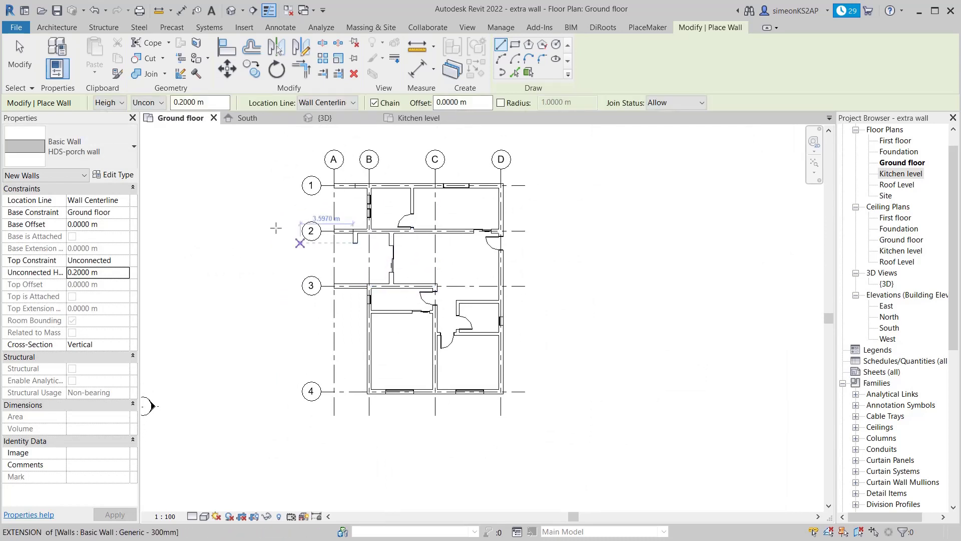
right_click(275, 220)
click(276, 219)
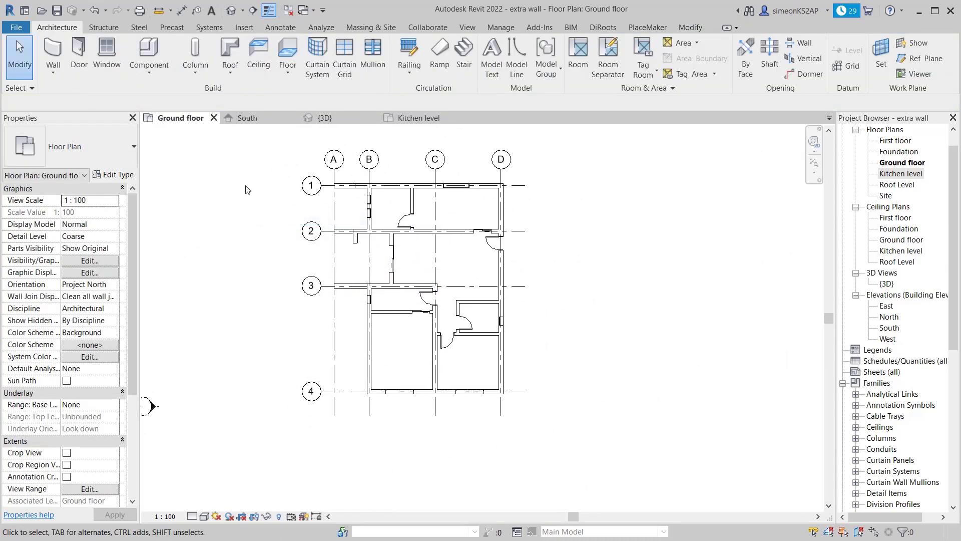
click(323, 118)
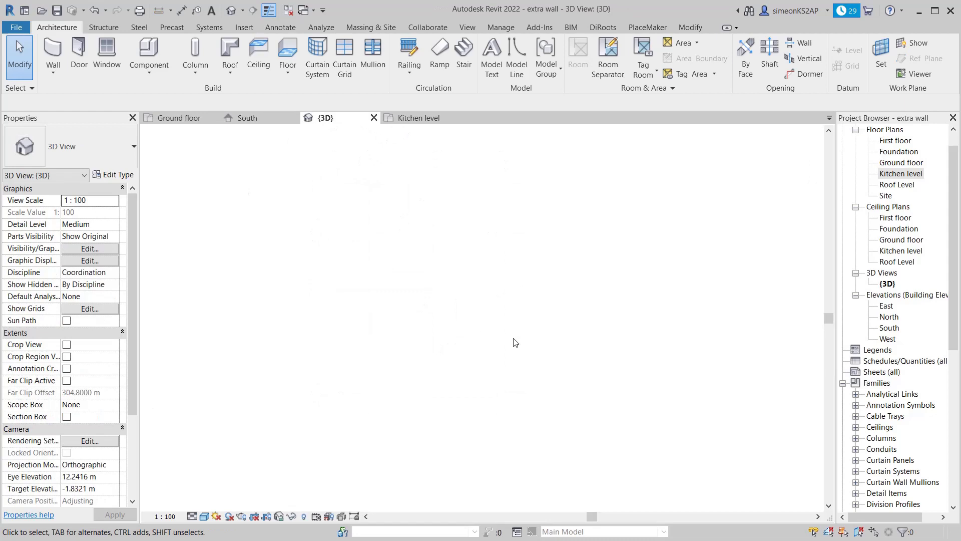
scroll(499, 352, down, 2)
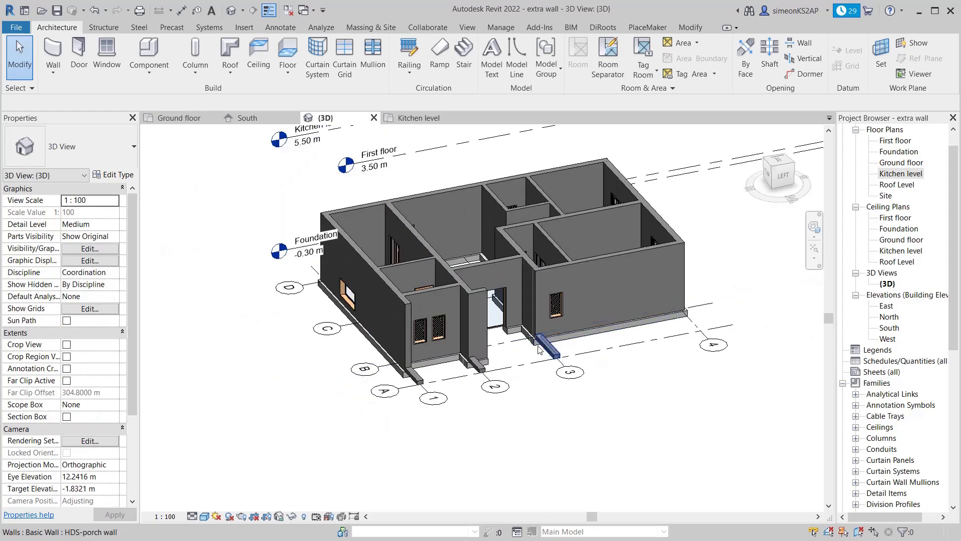
scroll(235, 140, up, 3)
click(178, 118)
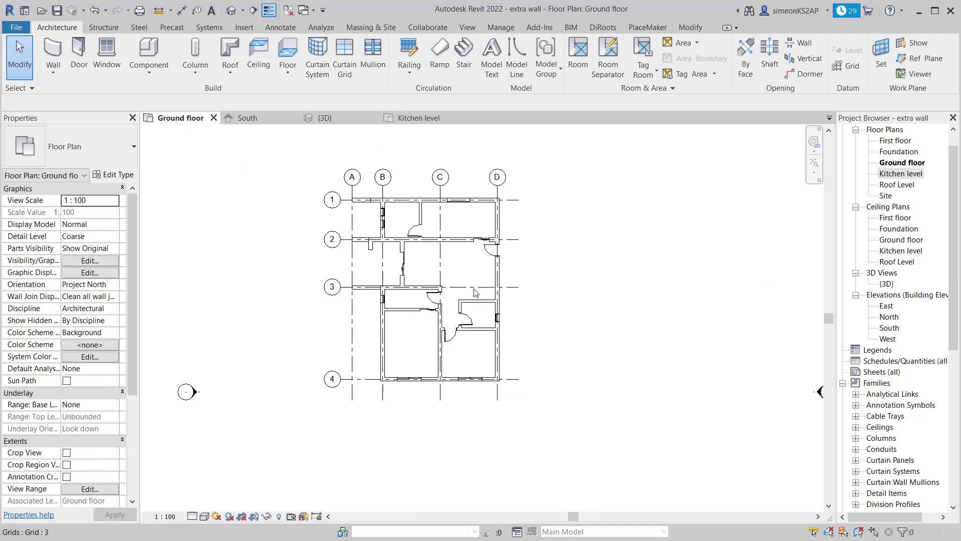
In the Kitchen level plan, set Underlay Base Level to Ground floor and Top Level to First floor.
click(420, 120)
scroll(500, 325, down, 3)
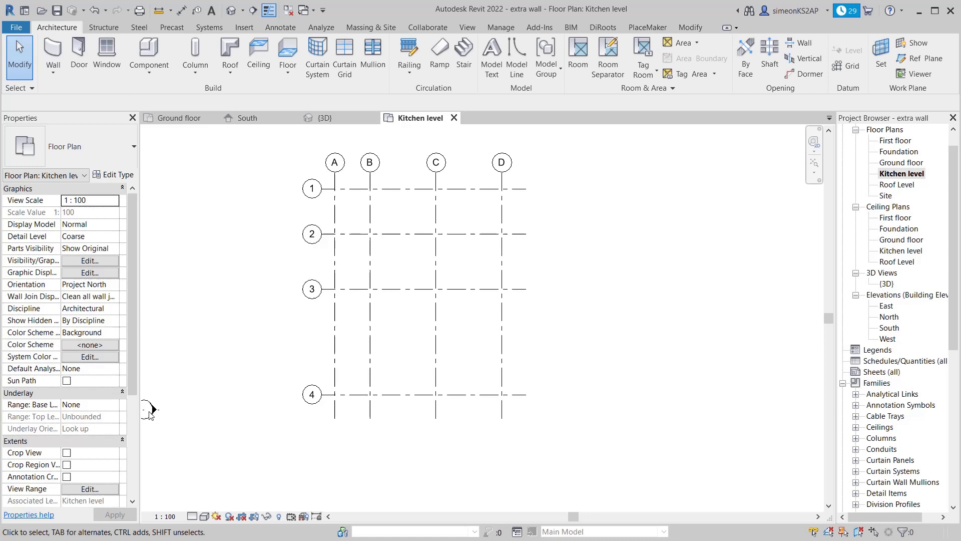
click(100, 404)
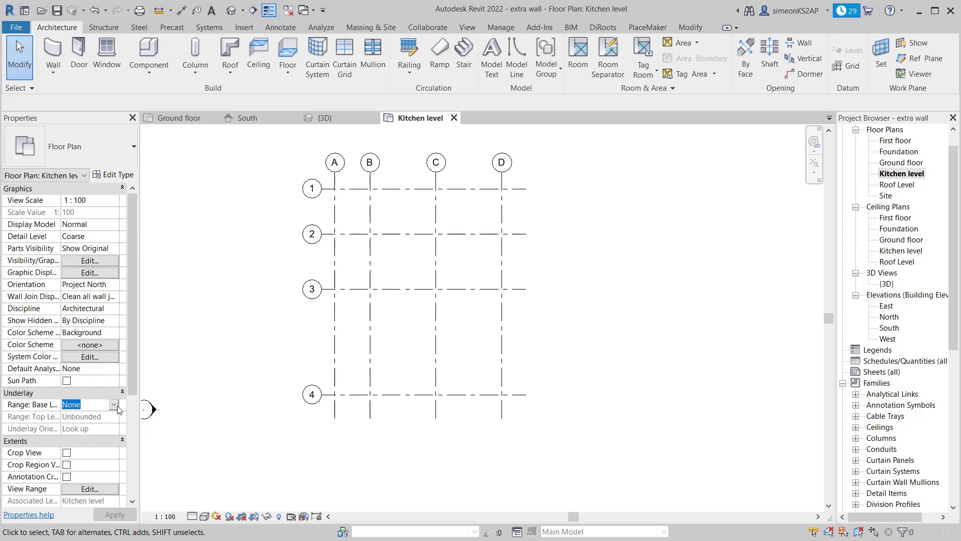
click(115, 405)
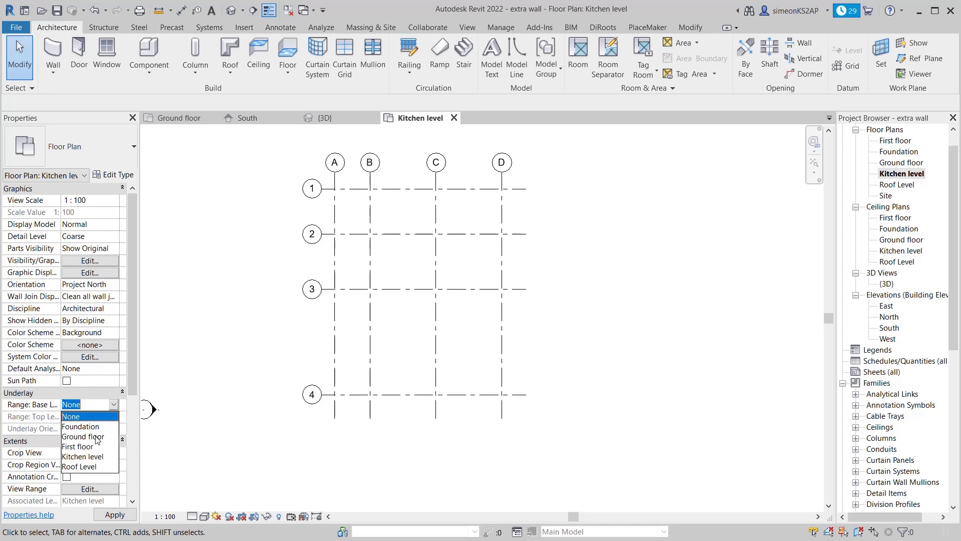
click(98, 437)
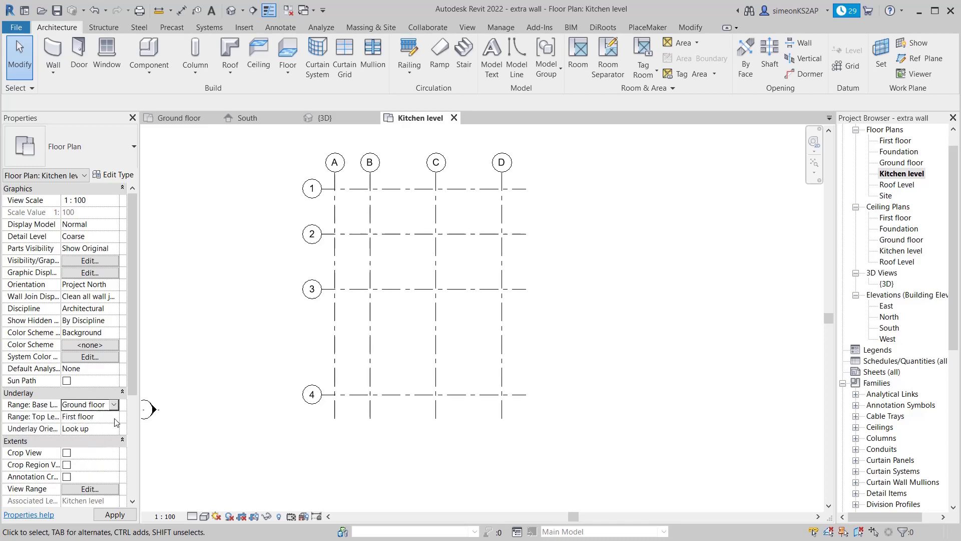
click(112, 420)
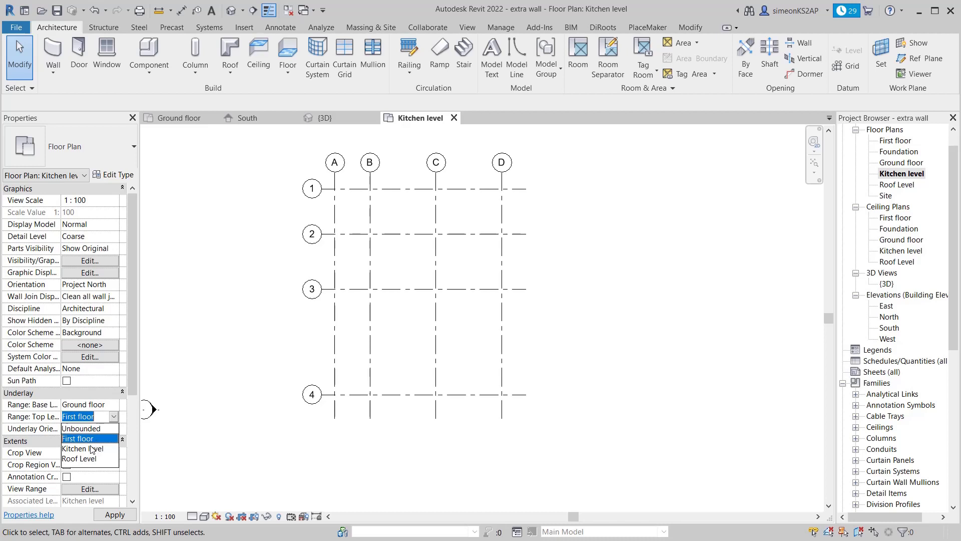
click(91, 438)
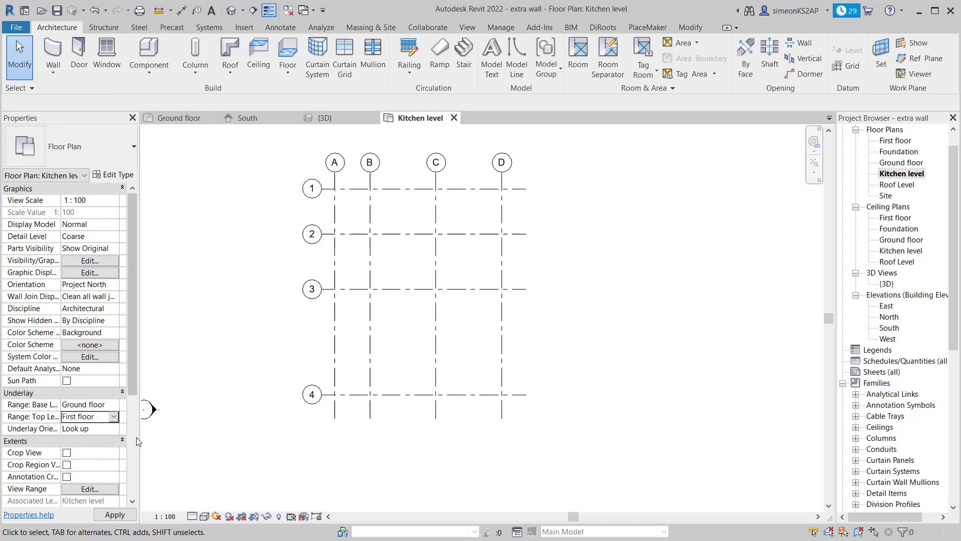
scroll(458, 316, down, 2)
scroll(461, 315, up, 3)
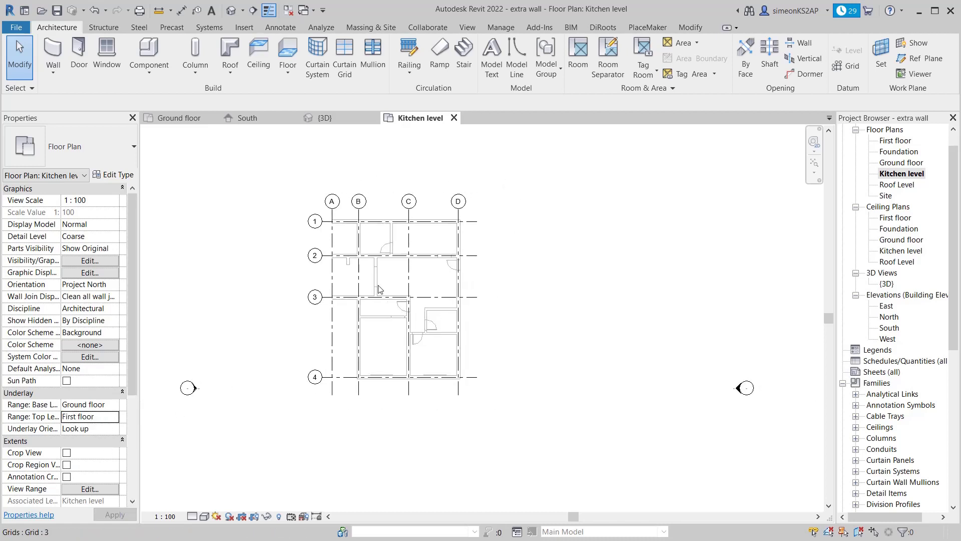
middle_drag(395, 283, 411, 281)
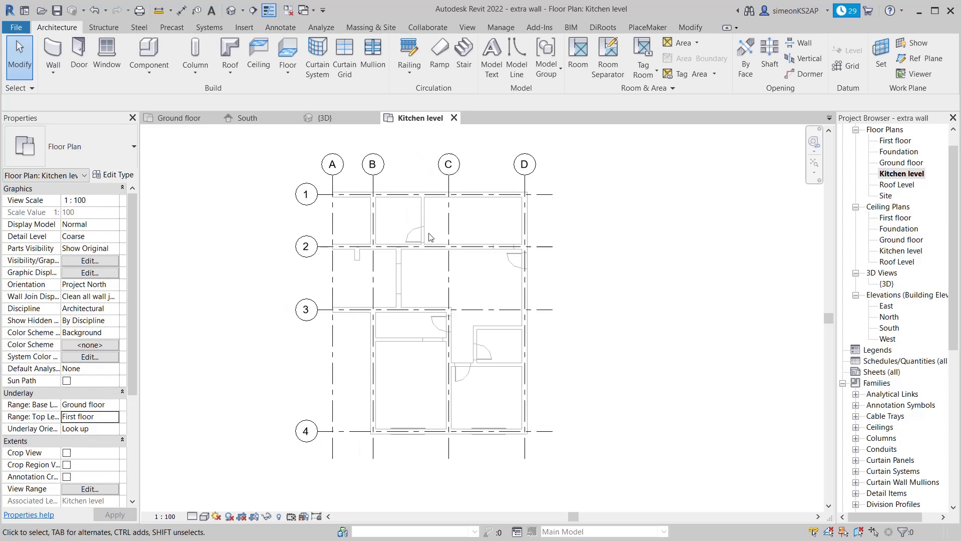
scroll(431, 236, up, 2)
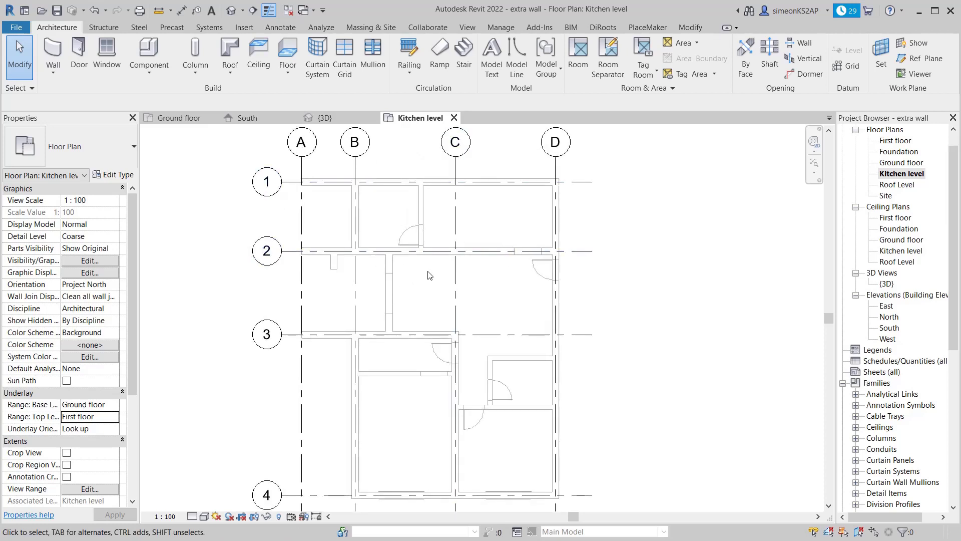
middle_drag(321, 250, 302, 251)
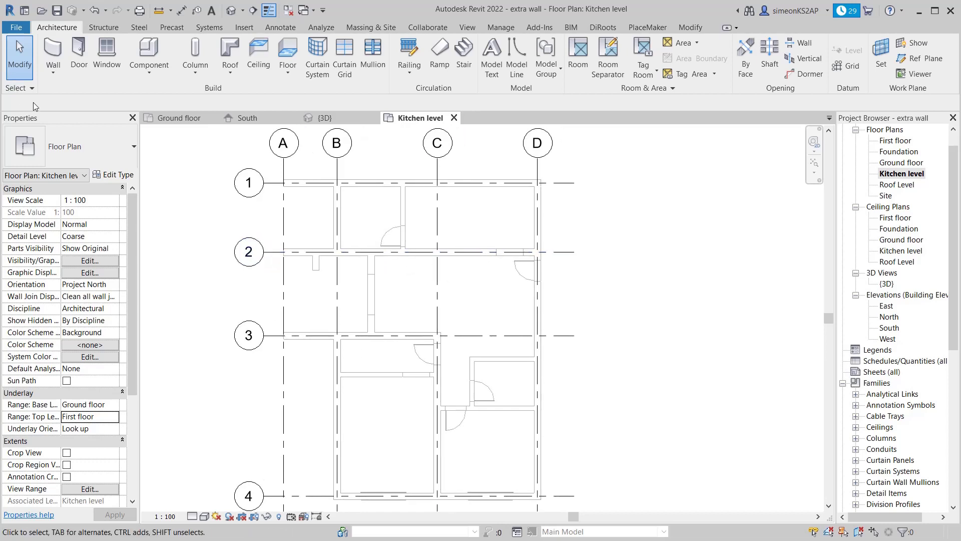
Start the Wall tool, choose Generic - 300mm, and begin editing Unconnected Height.
click(53, 50)
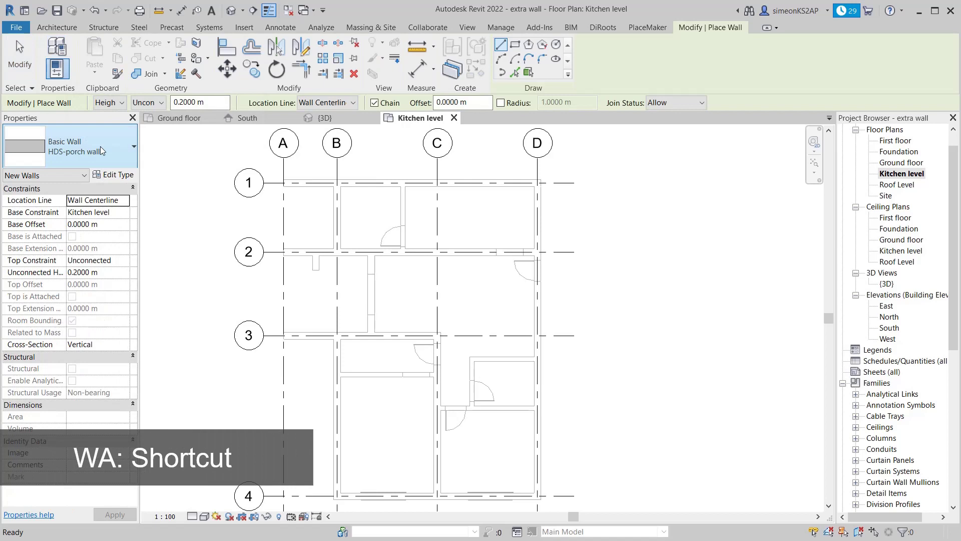
click(100, 149)
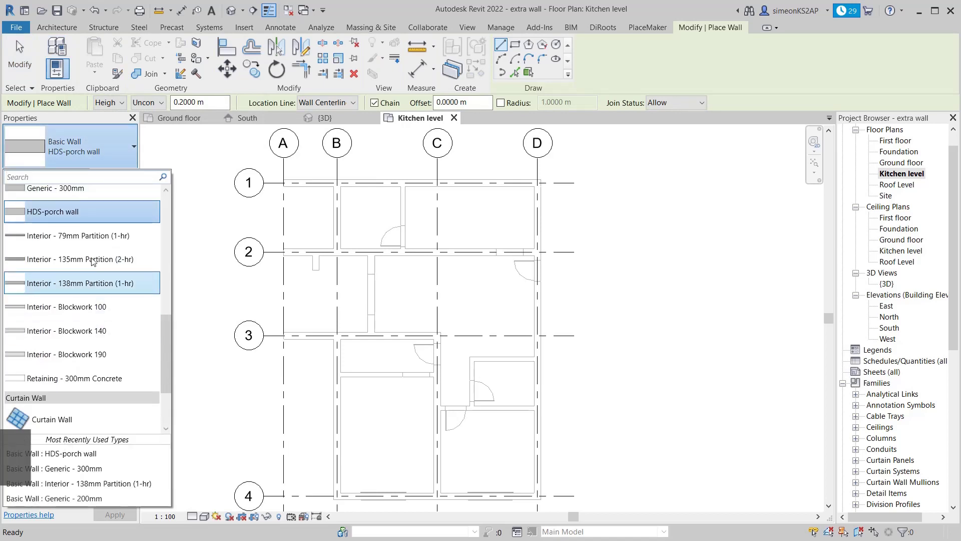
click(74, 188)
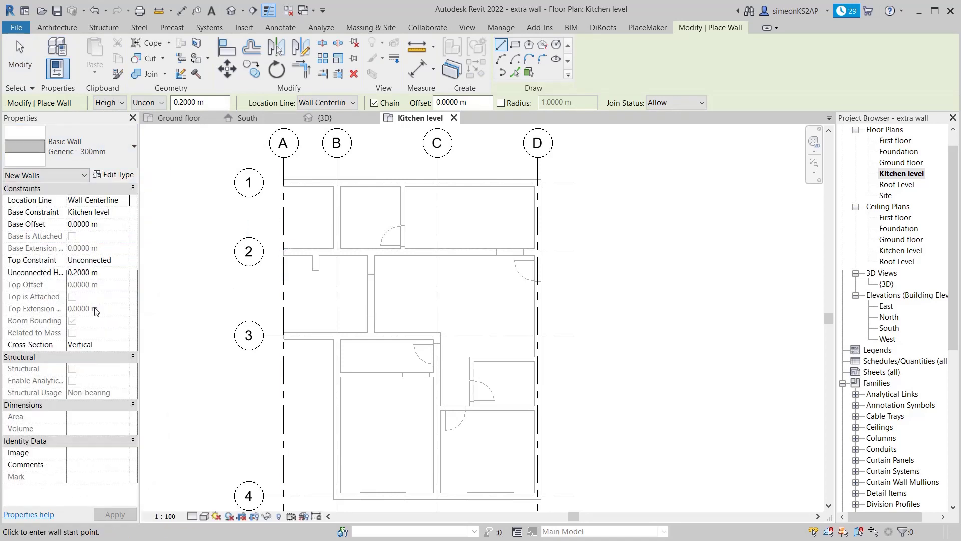
click(106, 275)
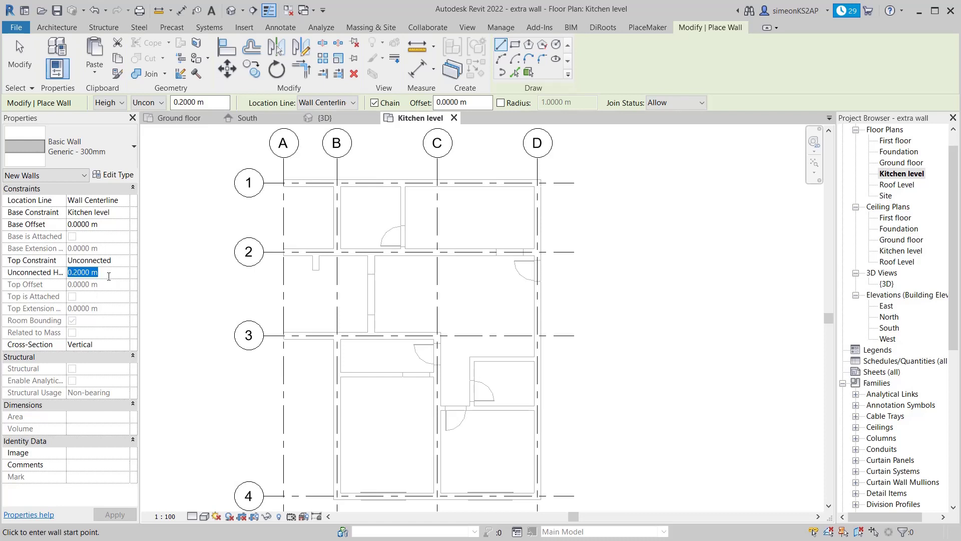